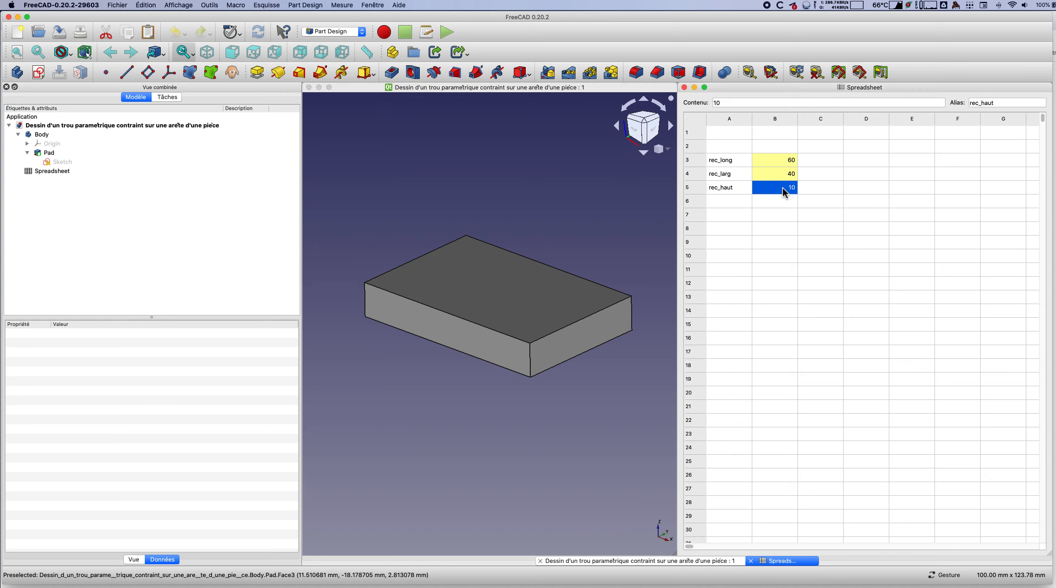
# Step: Set rec_haut to 20 in the spreadsheet and maximize the 3D model view
pyautogui.write('20')
pyautogui.press('Return')
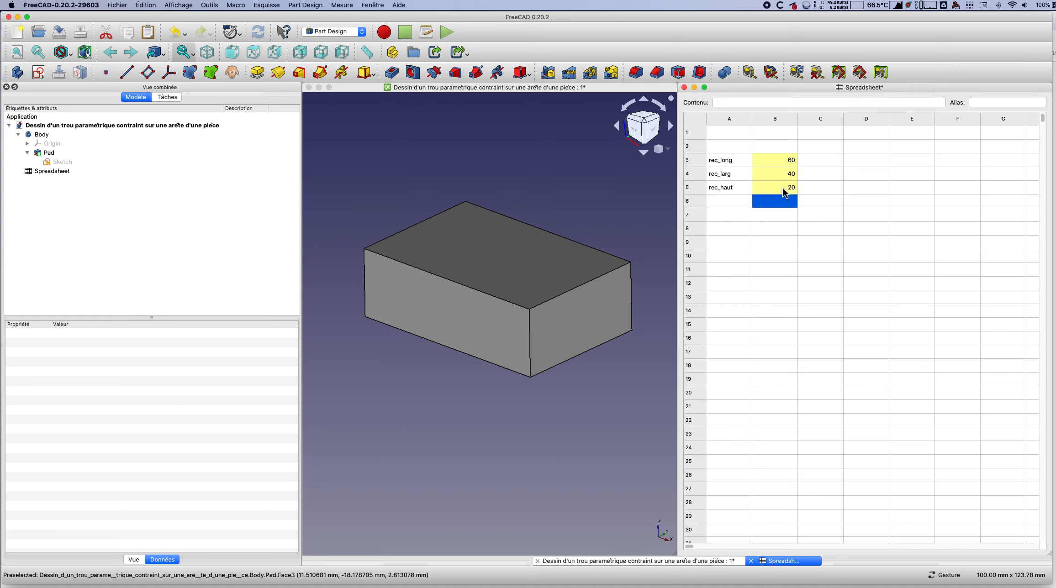
pyautogui.click(329, 88)
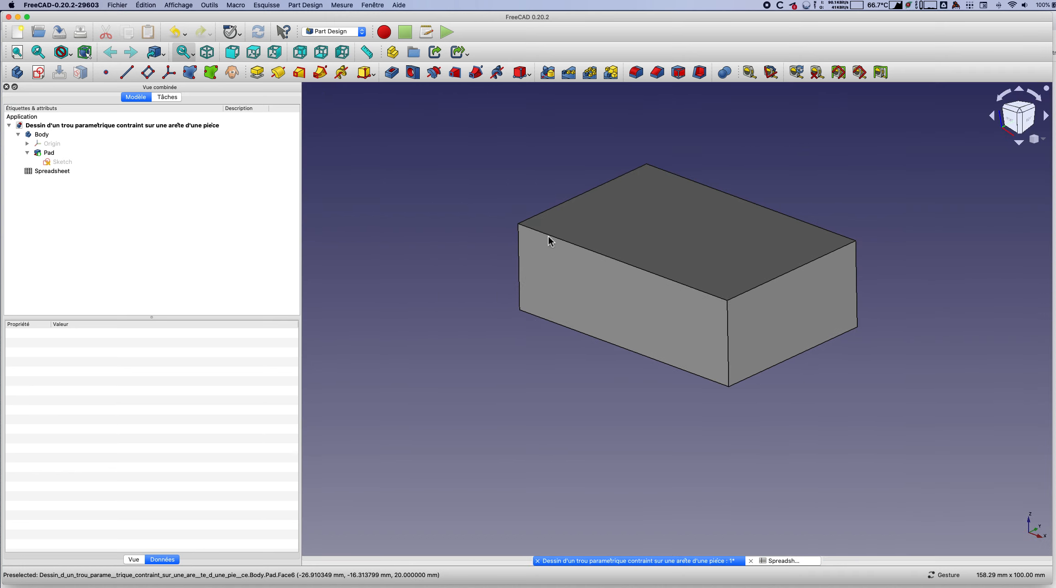
# Step: Create a sketch on the block's front face with a circle of about 3.9 mm radius near the face's left side, and close it
pyautogui.click(608, 293)
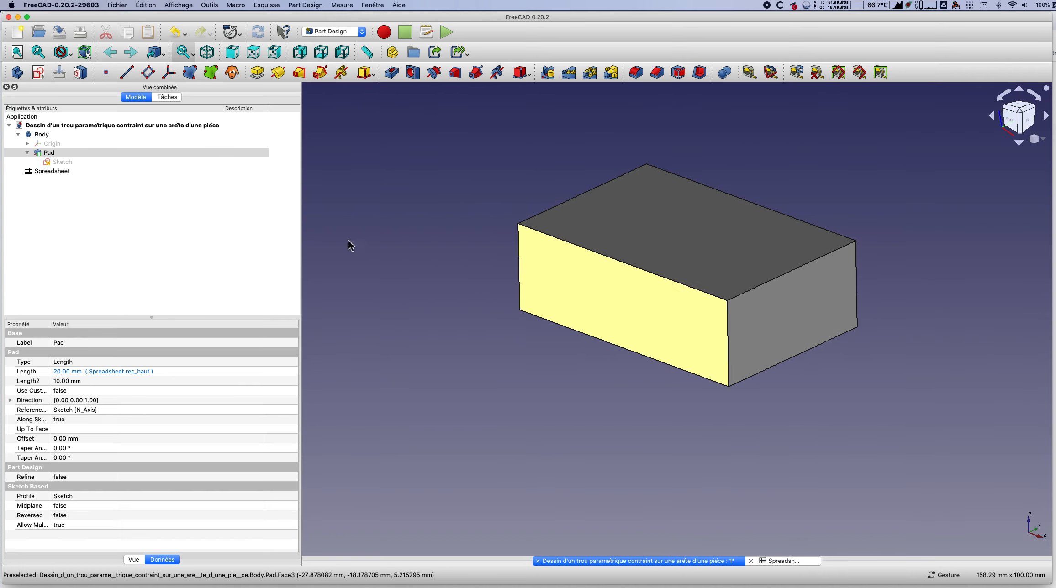
pyautogui.click(168, 97)
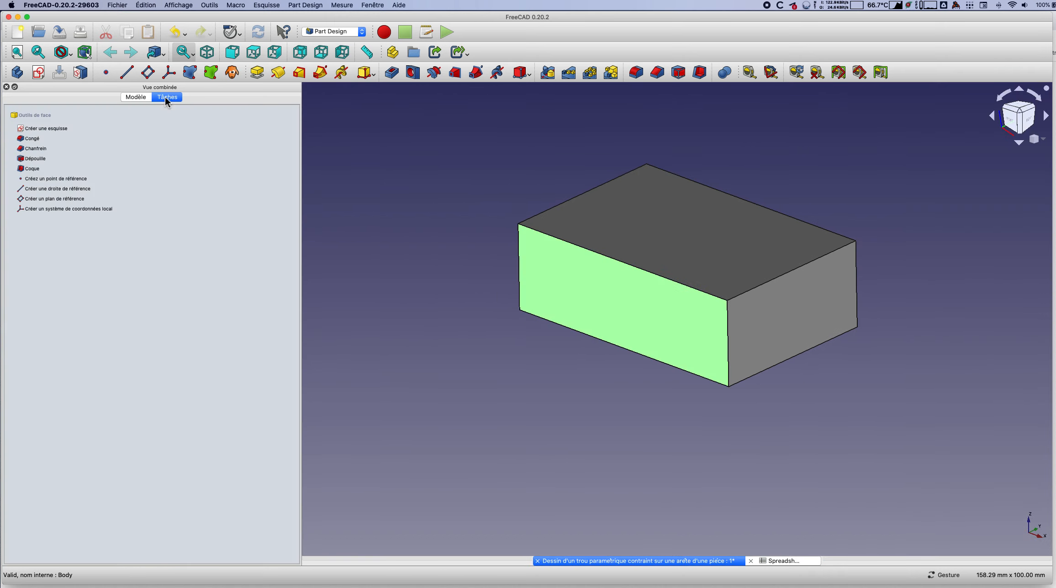
pyautogui.click(55, 129)
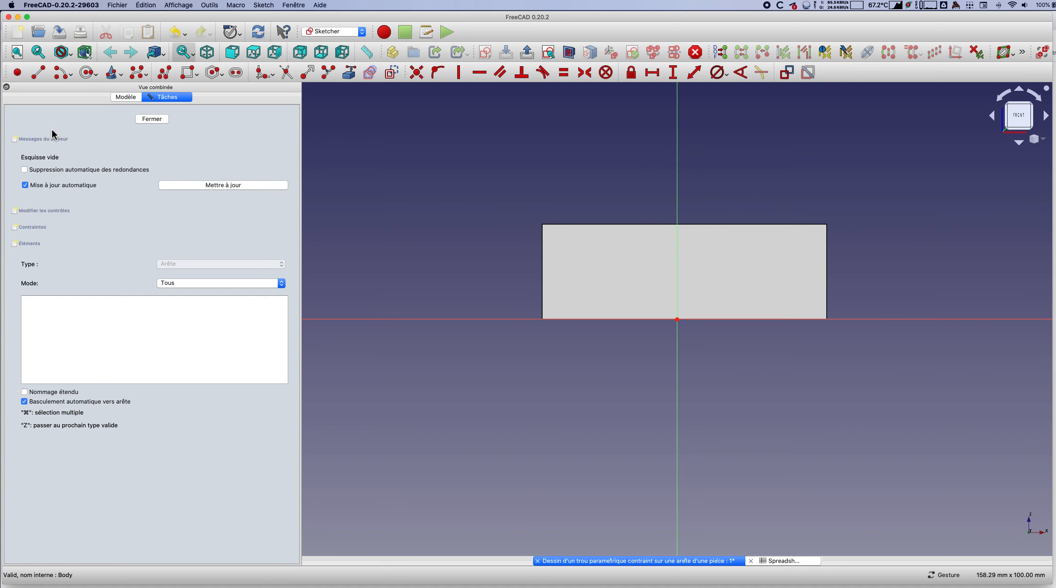
pyautogui.click(89, 76)
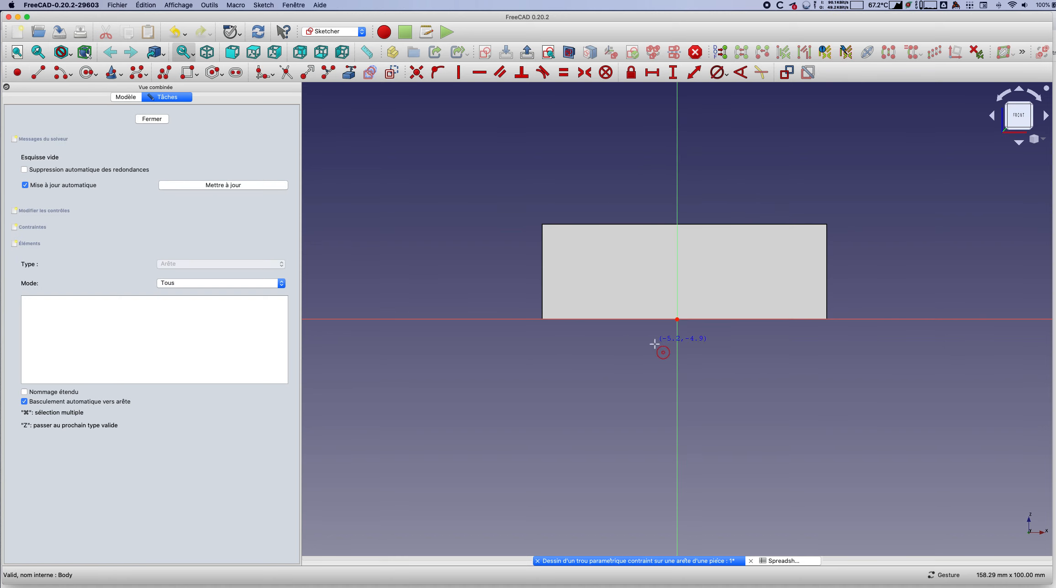
pyautogui.click(586, 284)
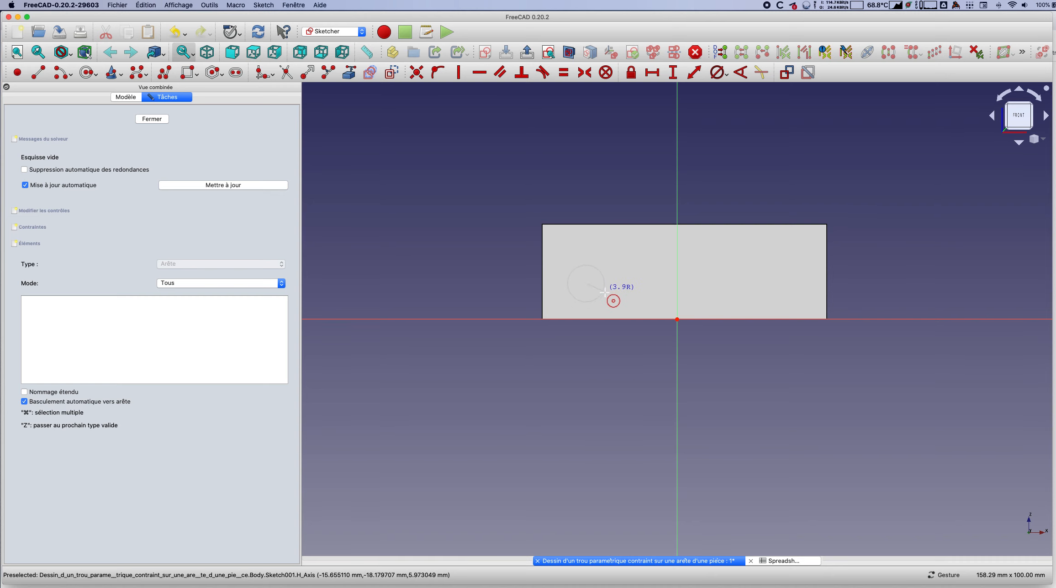
pyautogui.click(604, 291)
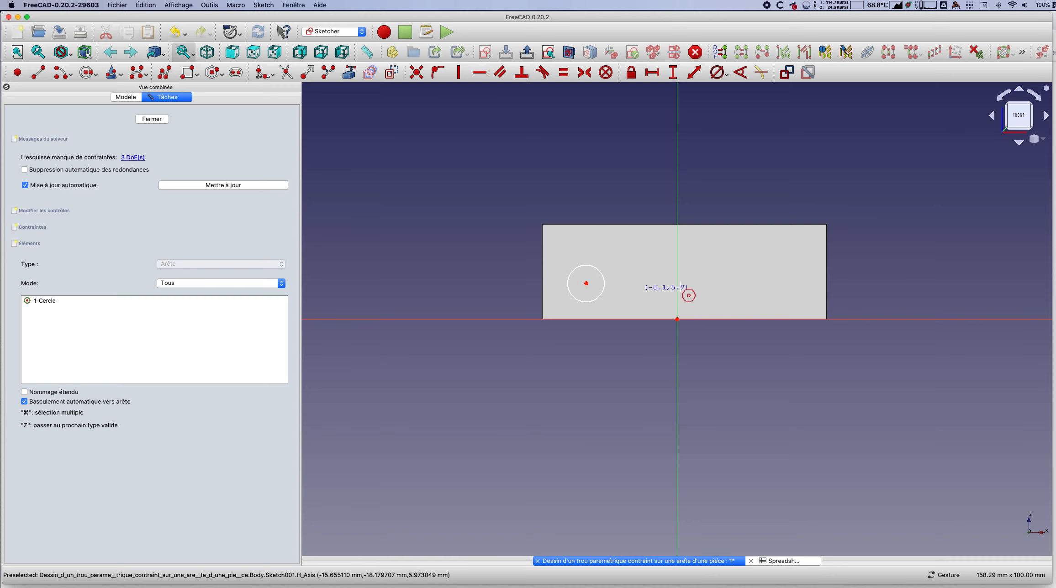
pyautogui.click(152, 118)
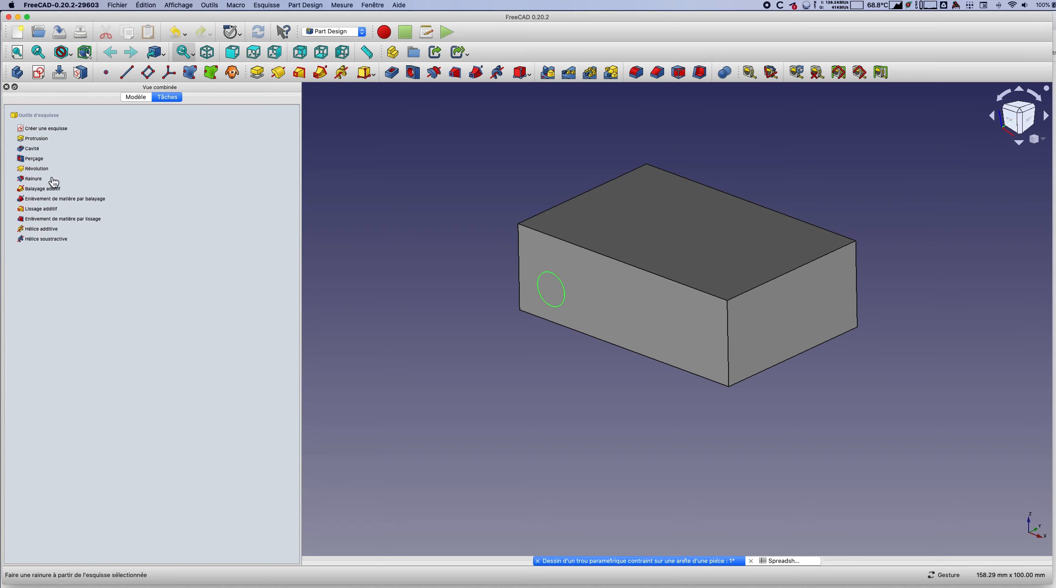
# Step: Cut a pocket from the circle sketch through the whole block with the type À travers tout
pyautogui.click(392, 73)
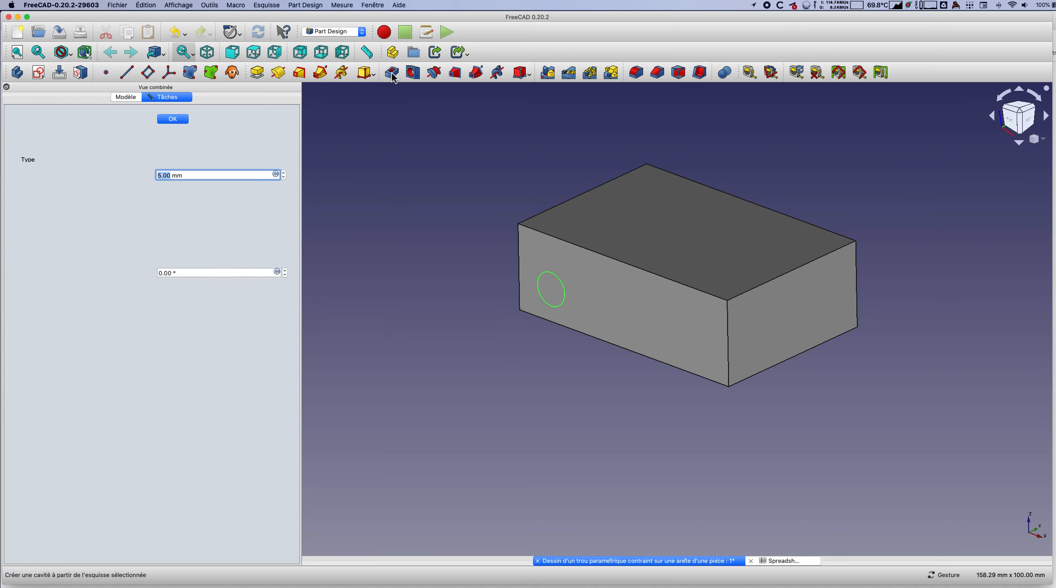
pyautogui.click(282, 160)
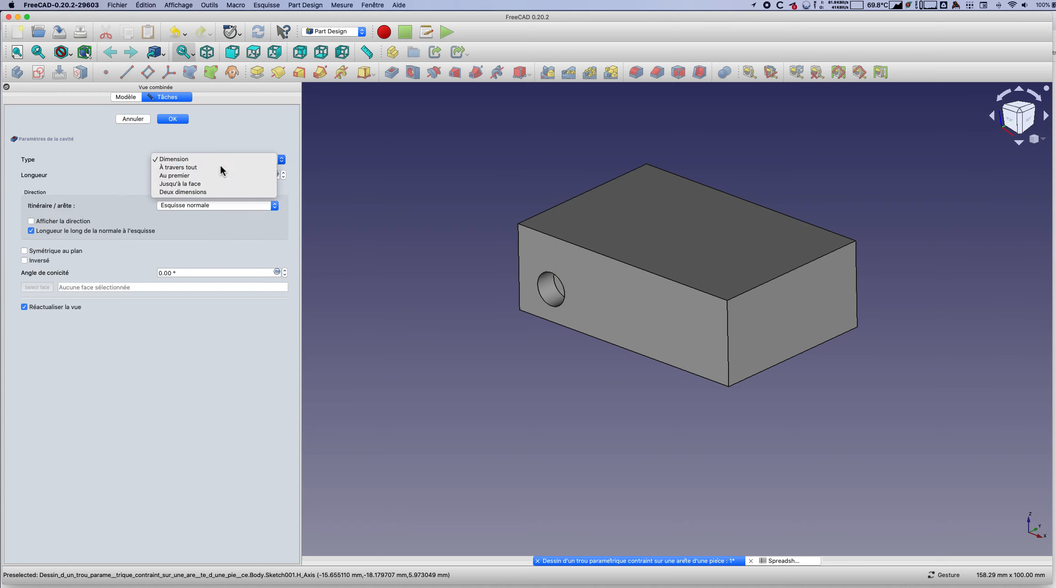
pyautogui.click(219, 164)
pyautogui.moveTo(506, 400); pyautogui.dragTo(585, 427)
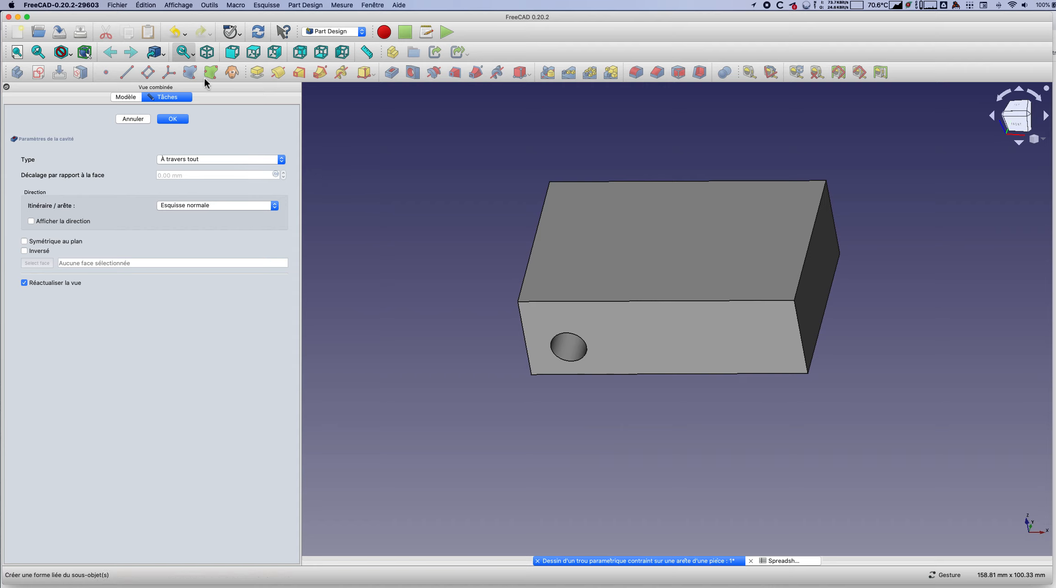
pyautogui.click(173, 119)
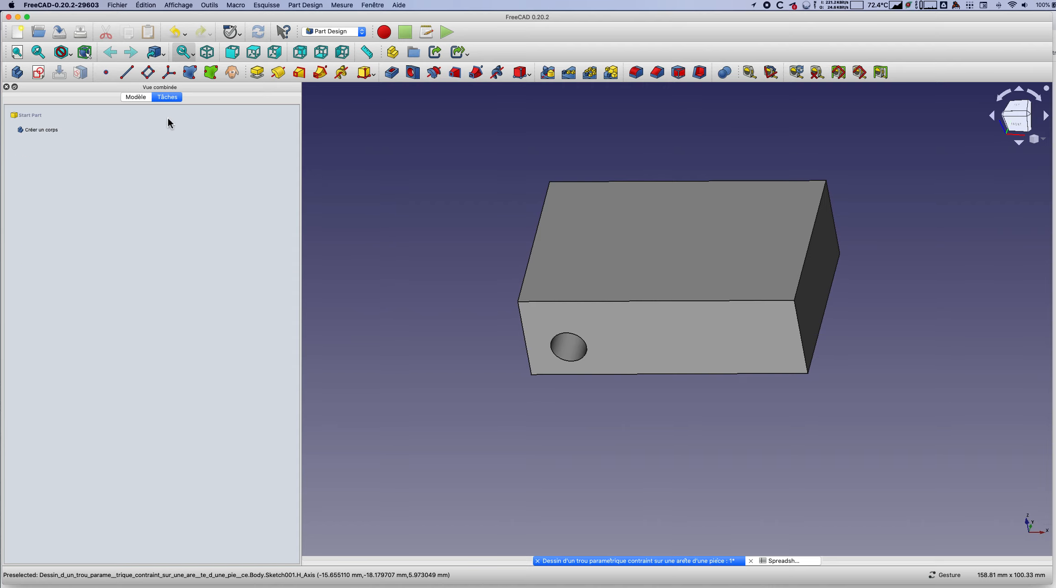
# Step: Tile the model and spreadsheet windows and set rec_long to 55
pyautogui.click(374, 5)
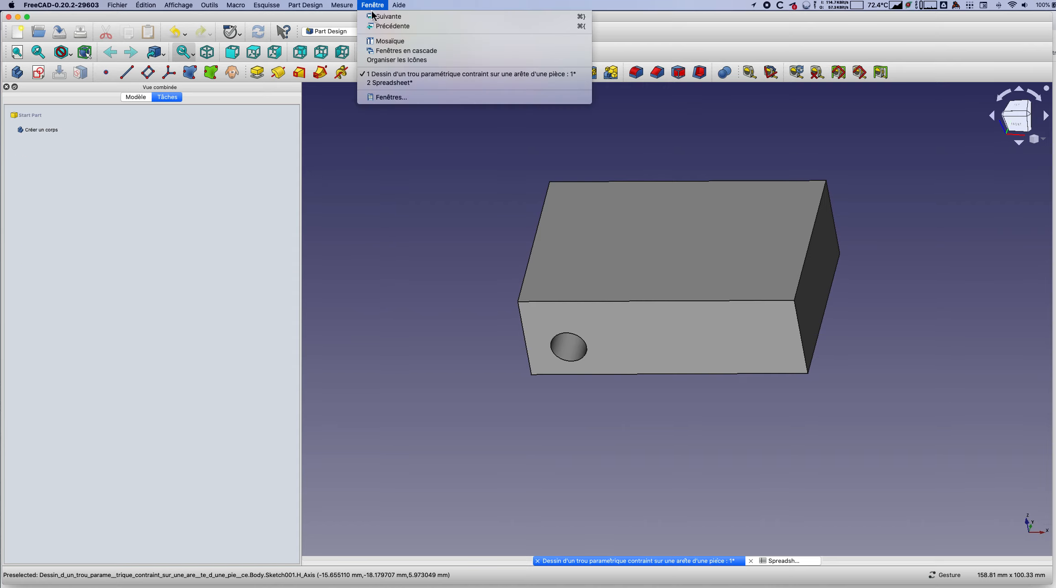
pyautogui.click(388, 41)
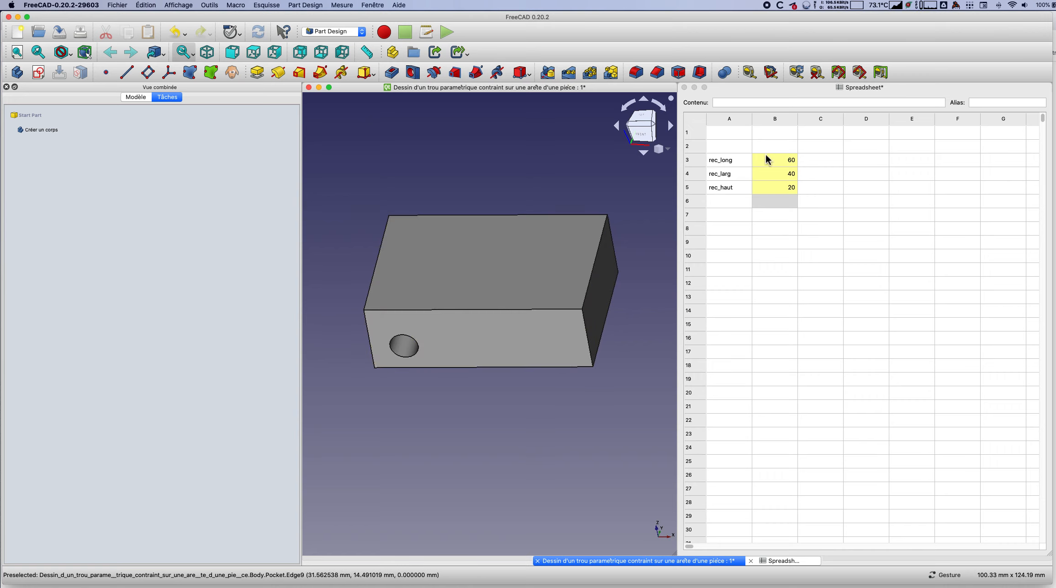
pyautogui.click(776, 161)
pyautogui.write('55')
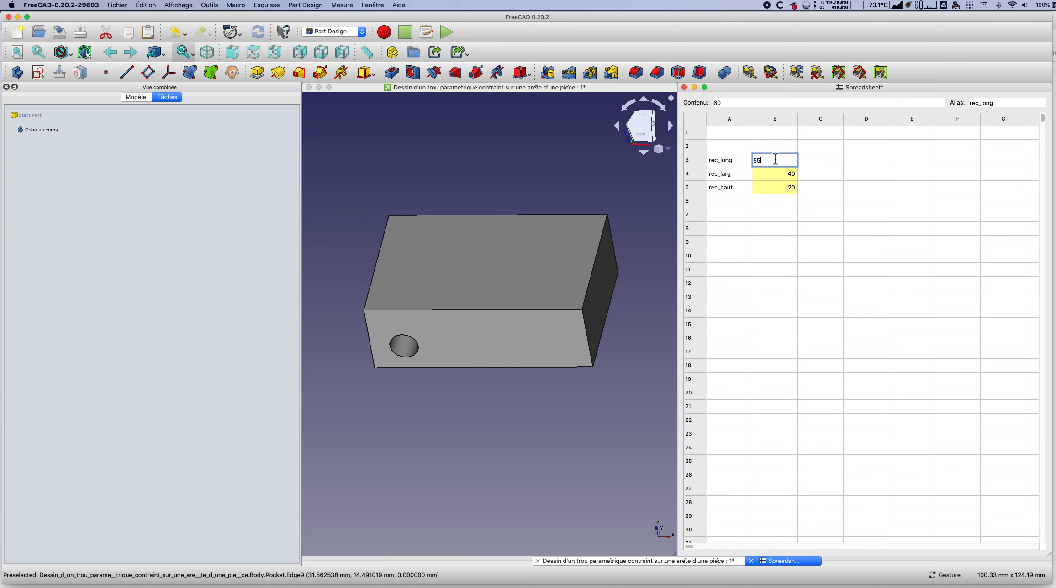
pyautogui.press('Return')
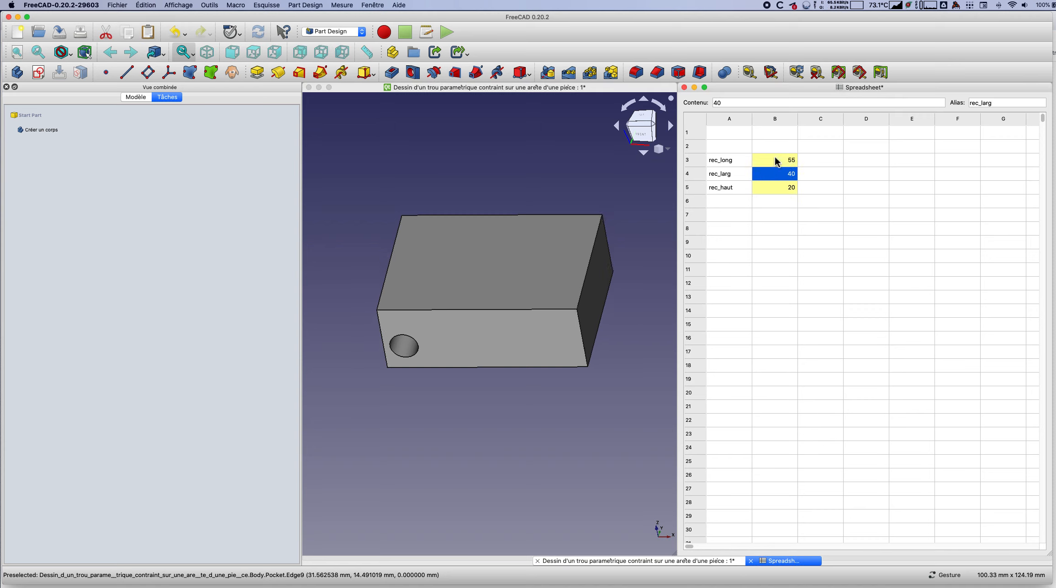
# Step: Set rec_long to 50 in the spreadsheet and inspect the hole at the block's left edge
pyautogui.click(776, 161)
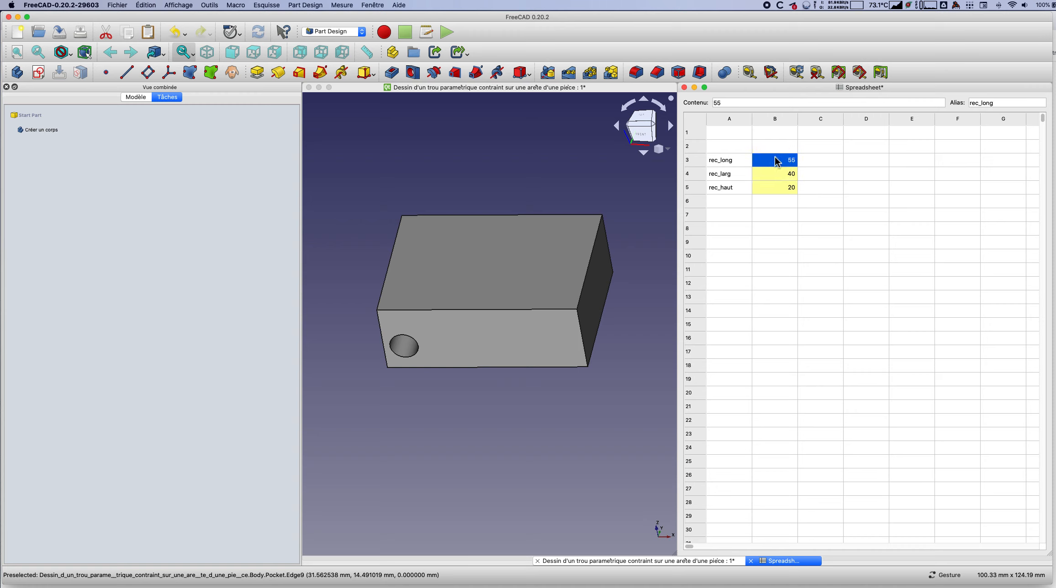
pyautogui.write('50')
pyautogui.press('Return')
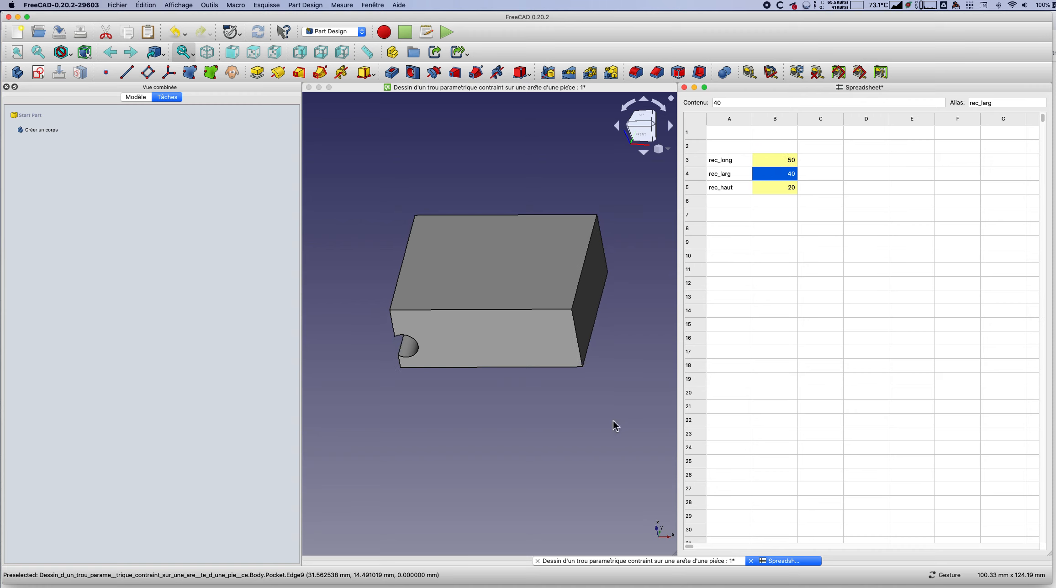
pyautogui.click(438, 434)
pyautogui.moveTo(438, 434); pyautogui.dragTo(462, 392)
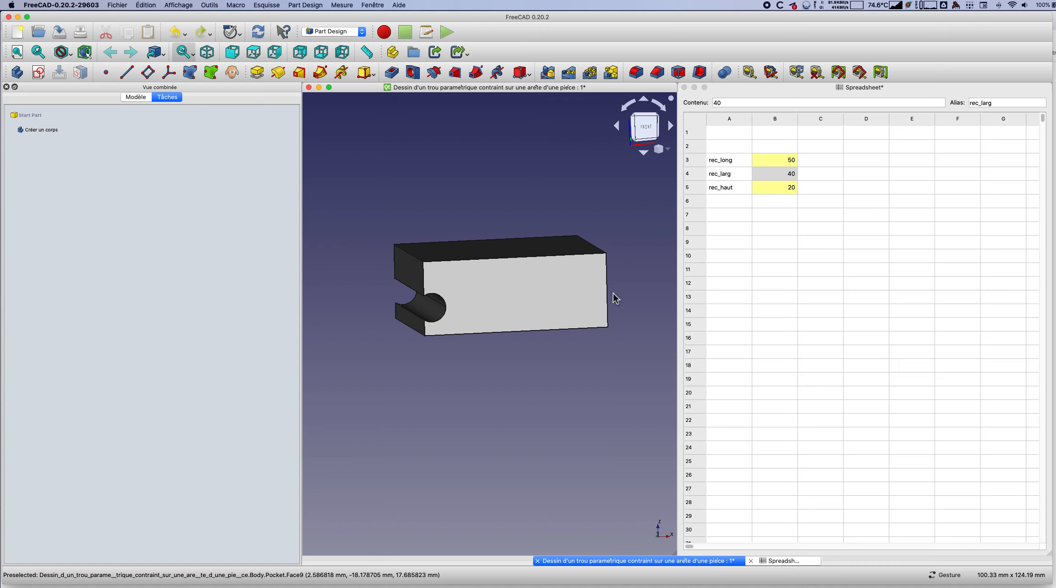
# Step: Undo and redo the latest model change, and restore rec_long to 60 in the spreadsheet
pyautogui.press('super+z')
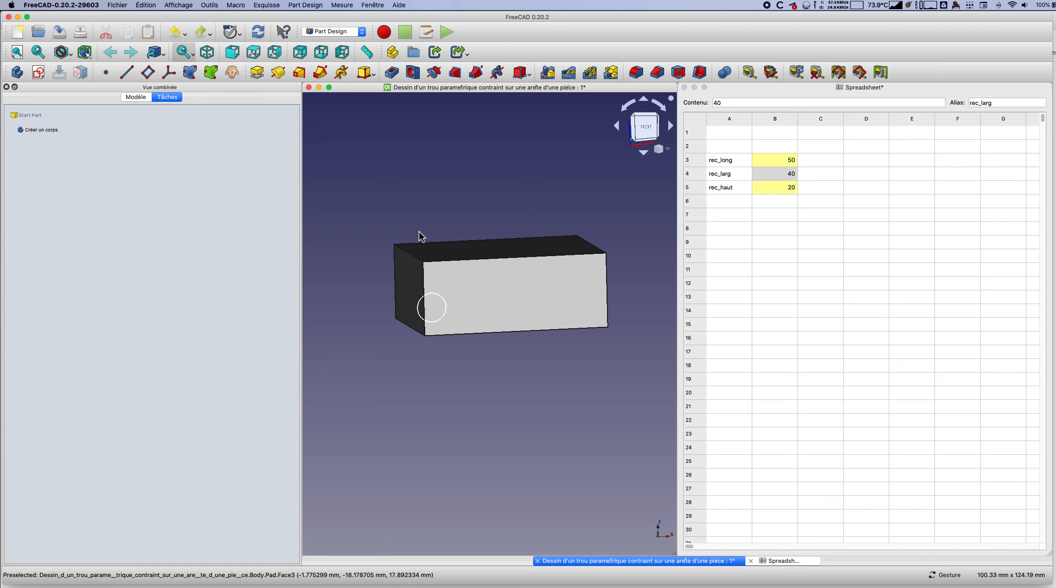
pyautogui.press('super+shift+z')
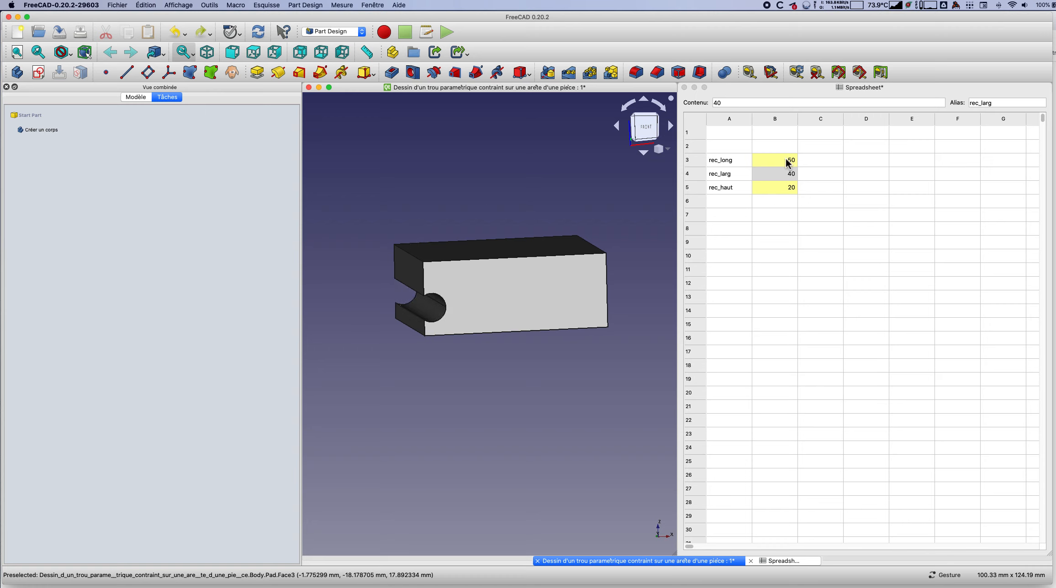
pyautogui.doubleClick(787, 160)
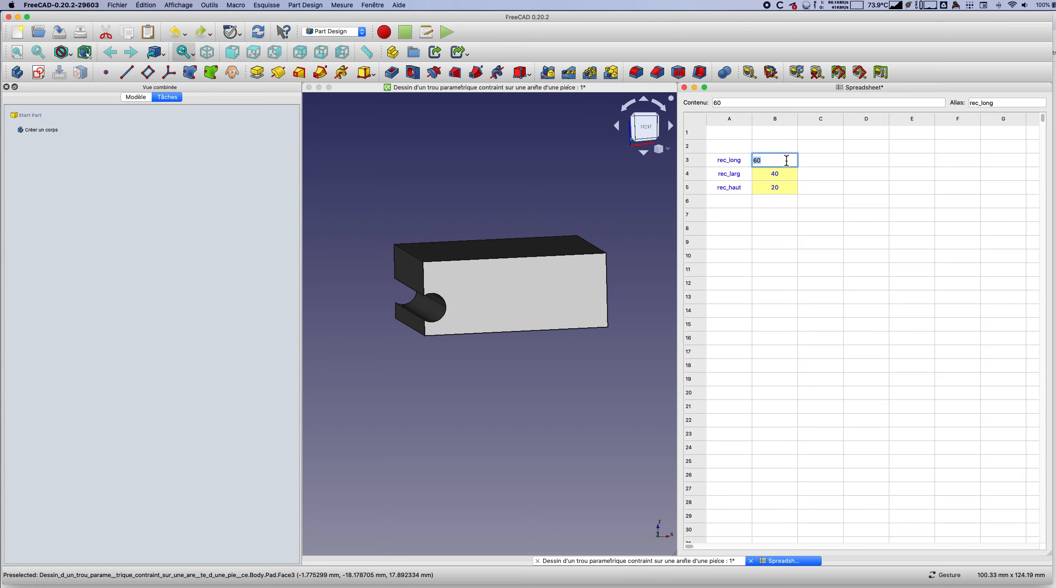
pyautogui.press('Return')
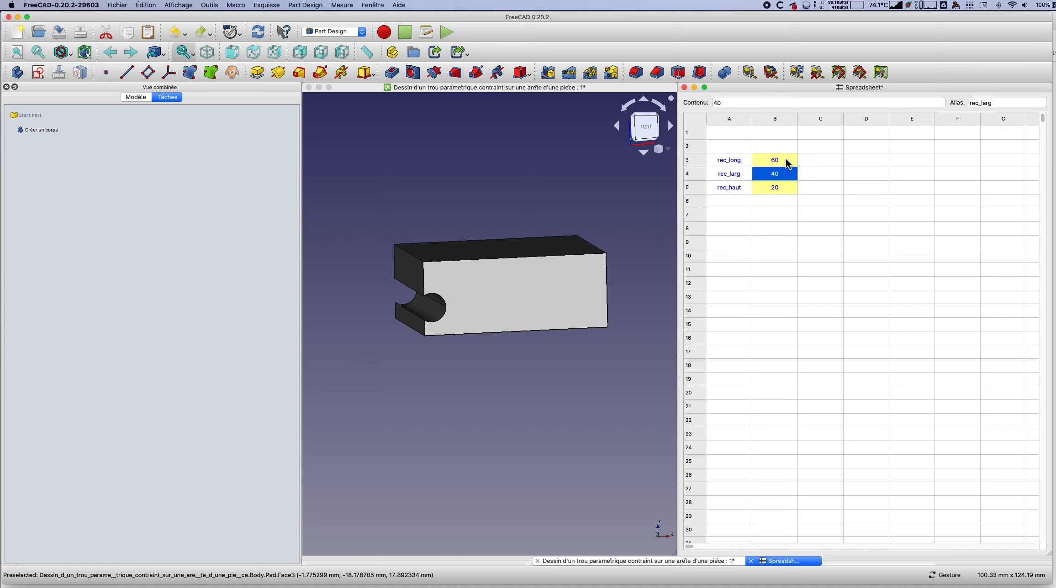
pyautogui.click(786, 161)
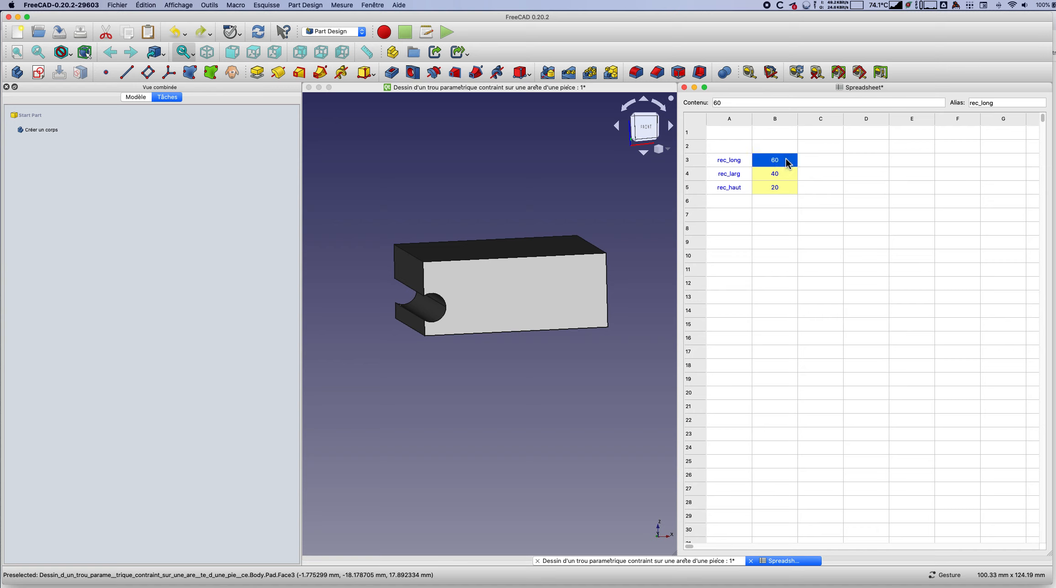
pyautogui.doubleClick(786, 161)
pyautogui.press('Return')
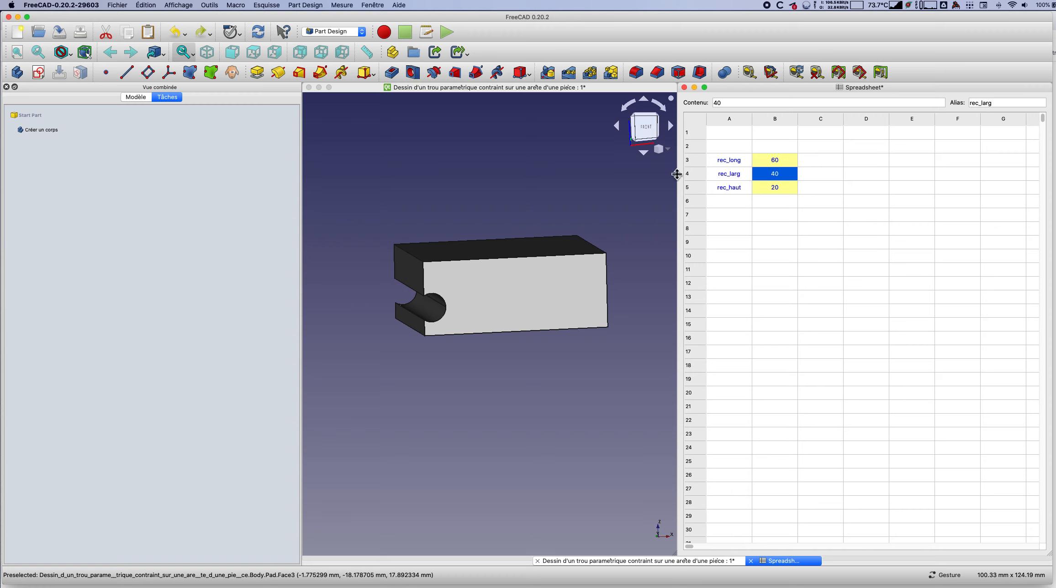
# Step: Edit the pocket's Sketch001 and move the circle's centre inward to about 10.8 mm left of and 7.1 mm above the origin
pyautogui.click(135, 98)
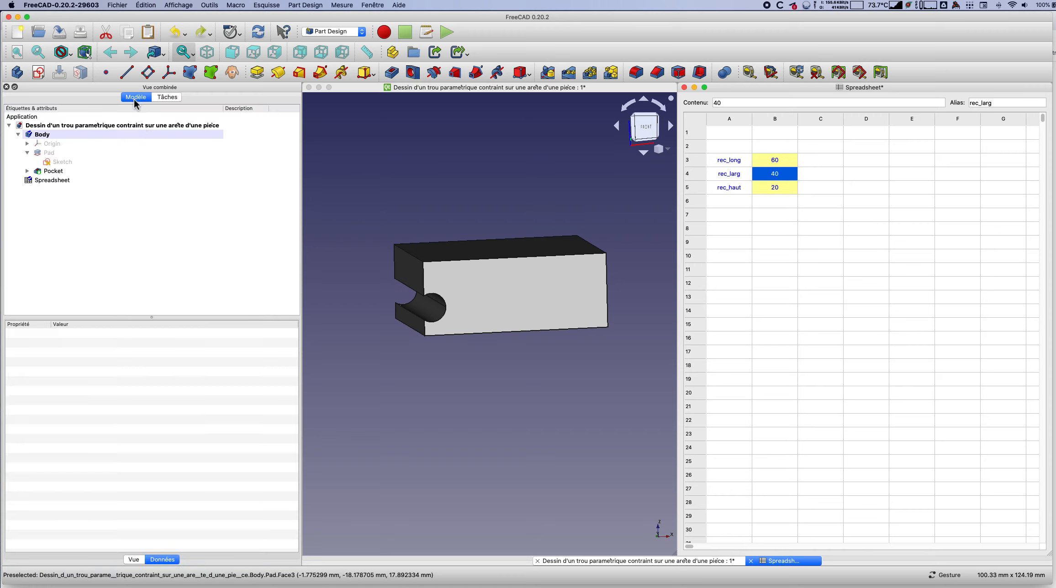
pyautogui.click(27, 171)
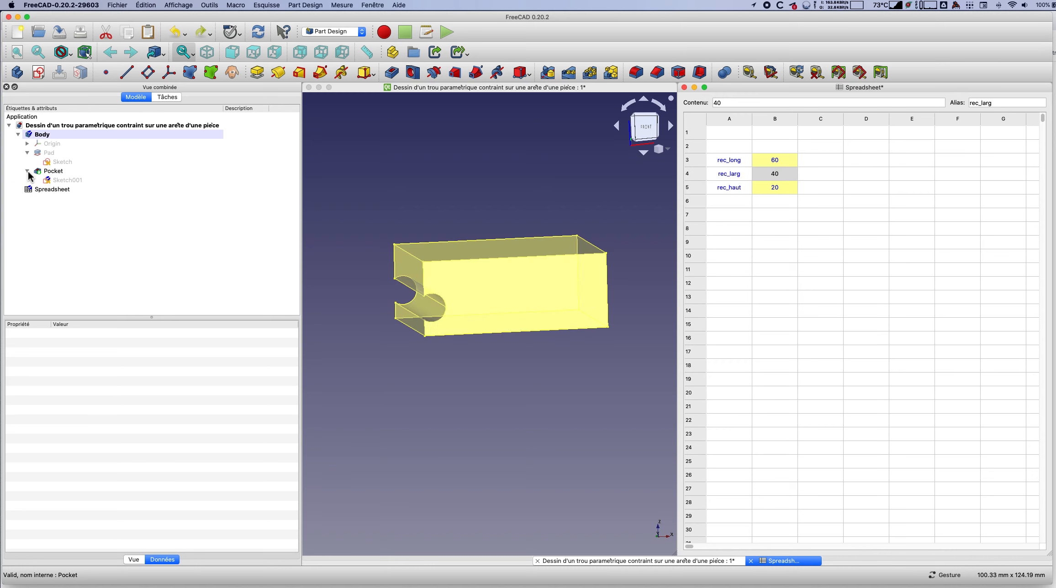
pyautogui.doubleClick(64, 181)
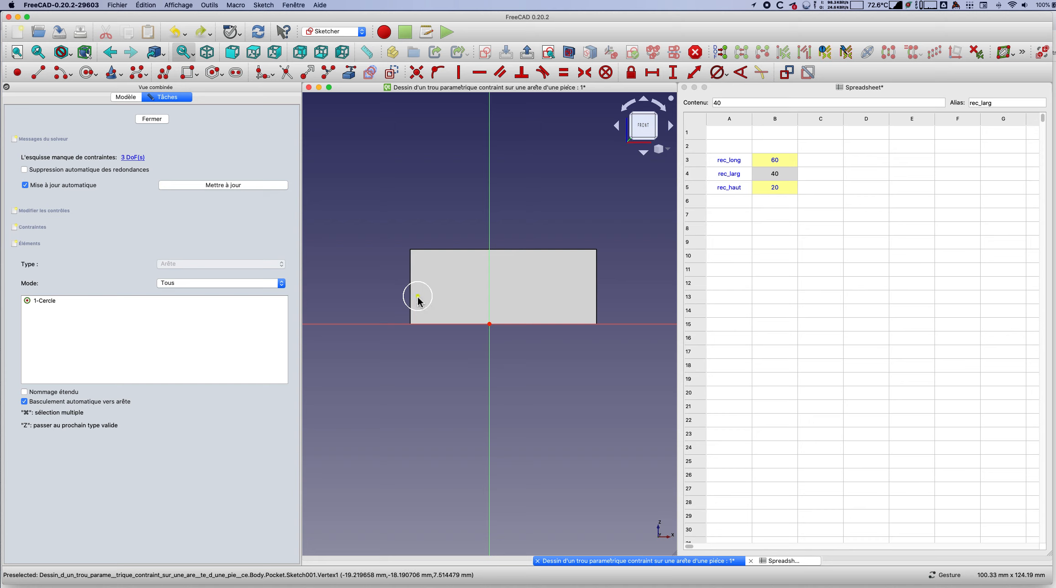
pyautogui.moveTo(416, 296); pyautogui.dragTo(449, 297)
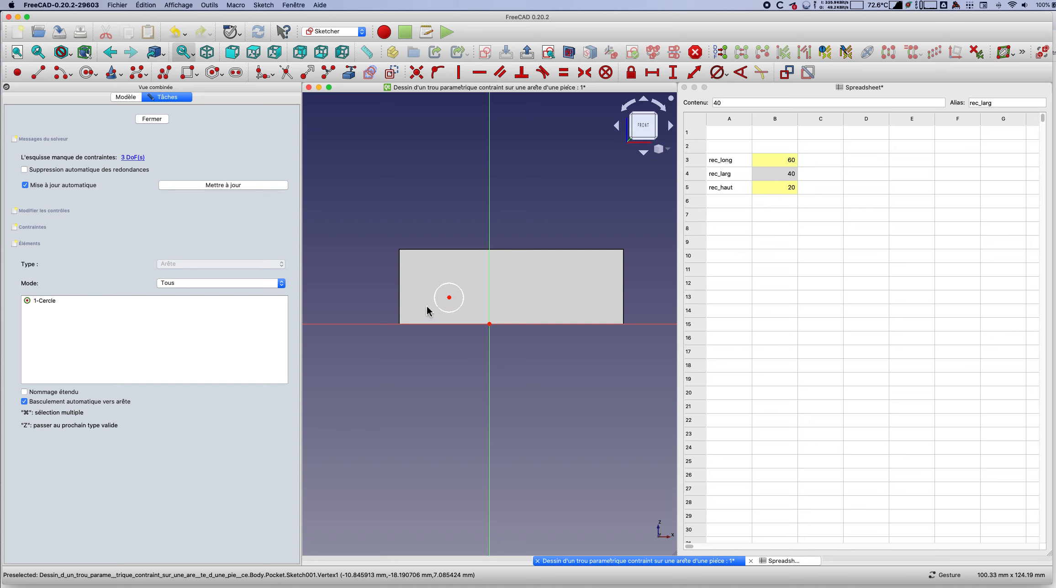
# Step: Maximize the sketch view and import the block face's left vertical edge as external geometry
pyautogui.click(329, 87)
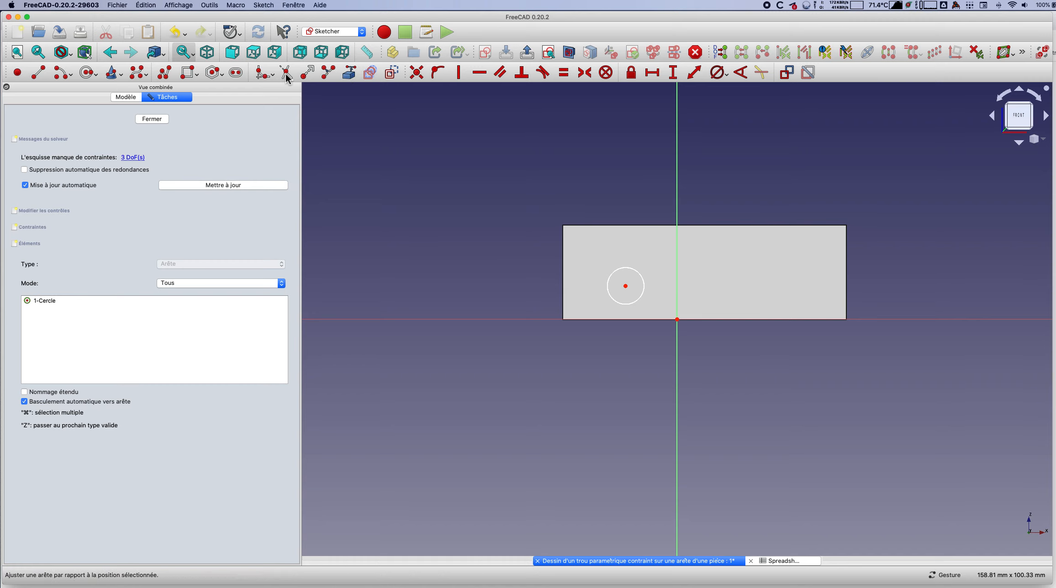
pyautogui.click(351, 77)
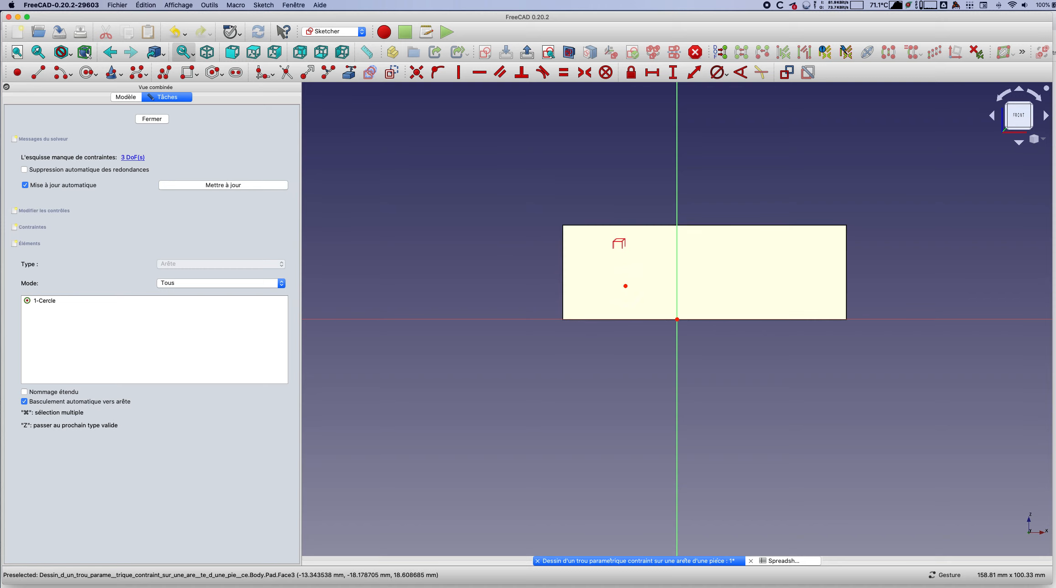
pyautogui.click(563, 271)
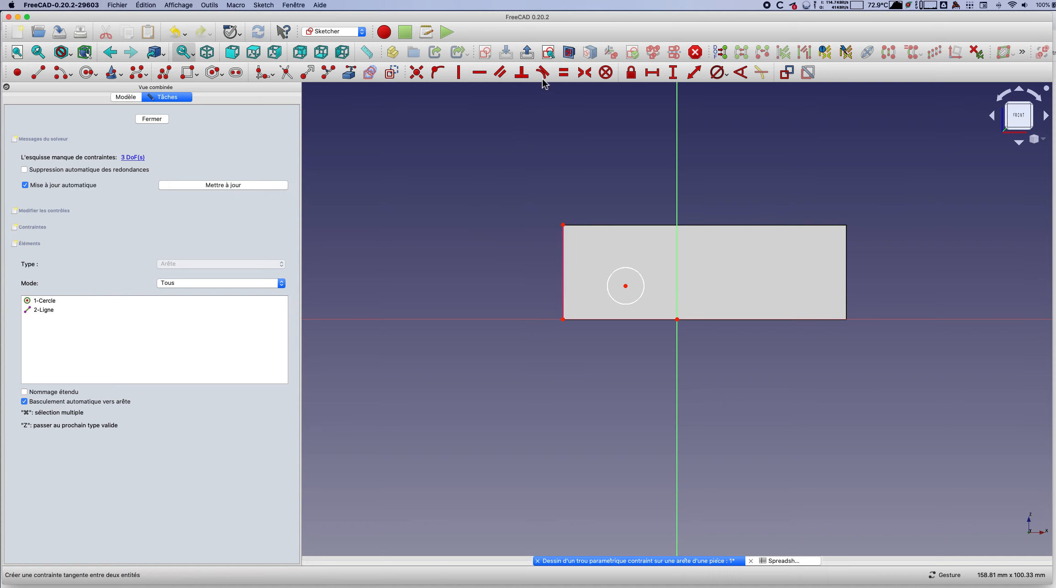
# Step: Constrain the horizontal distance between the imported left edge's lower endpoint and the circle's centre to 10 mm
pyautogui.click(652, 72)
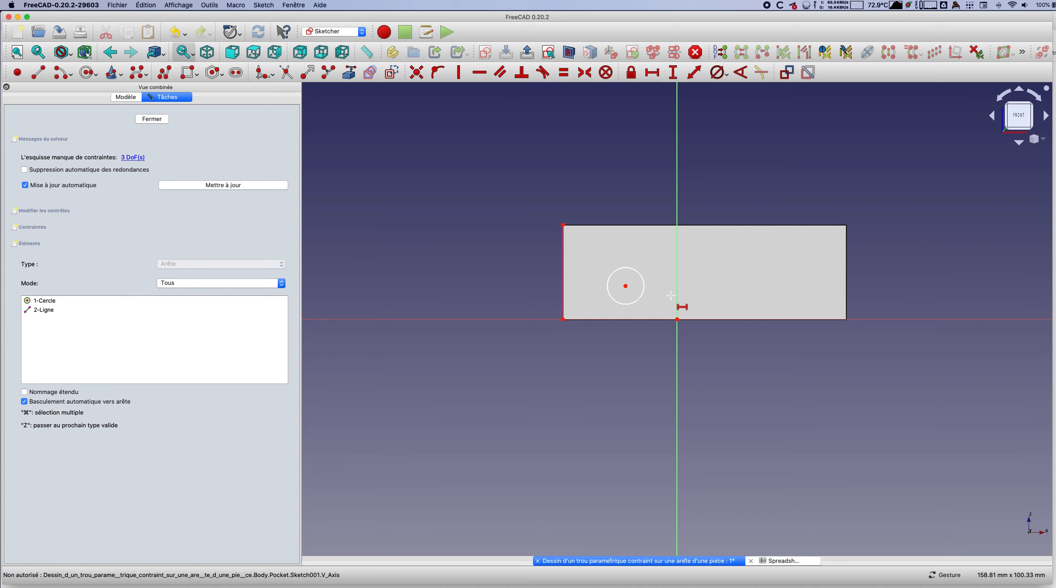
pyautogui.click(626, 286)
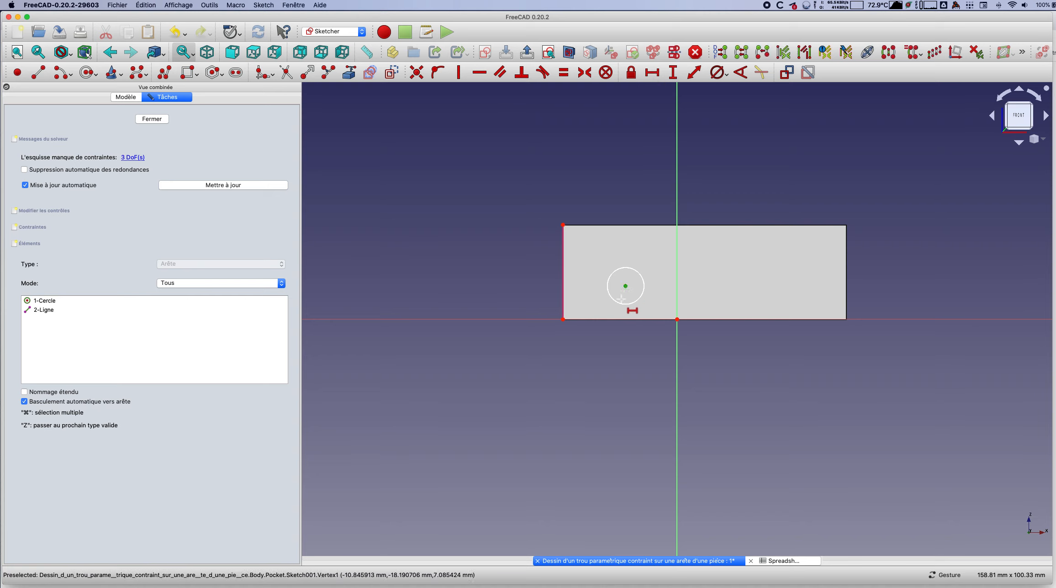
pyautogui.click(564, 321)
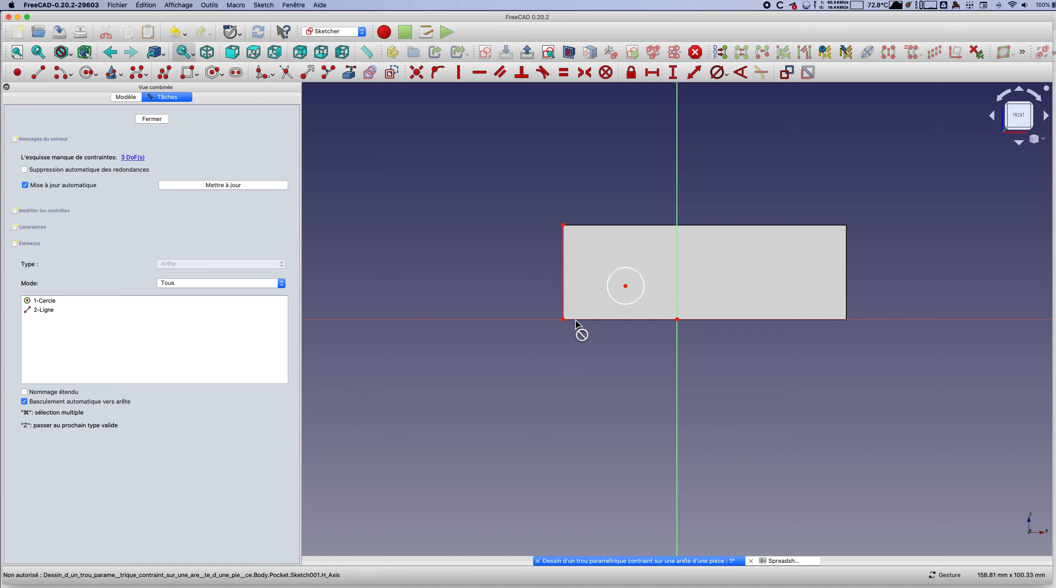
pyautogui.click(563, 320)
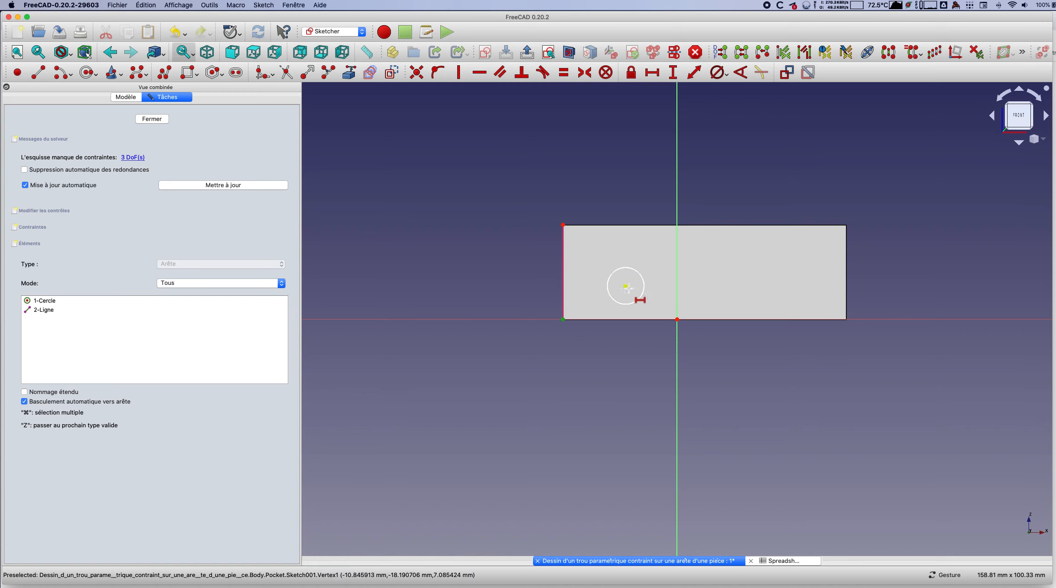
pyautogui.click(625, 287)
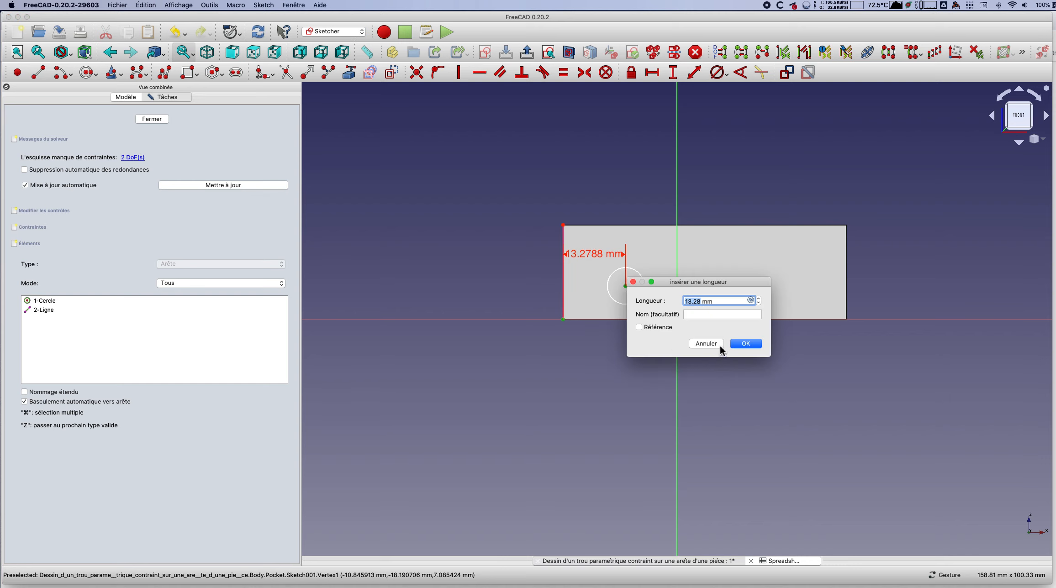
pyautogui.write('1')
pyautogui.click(742, 345)
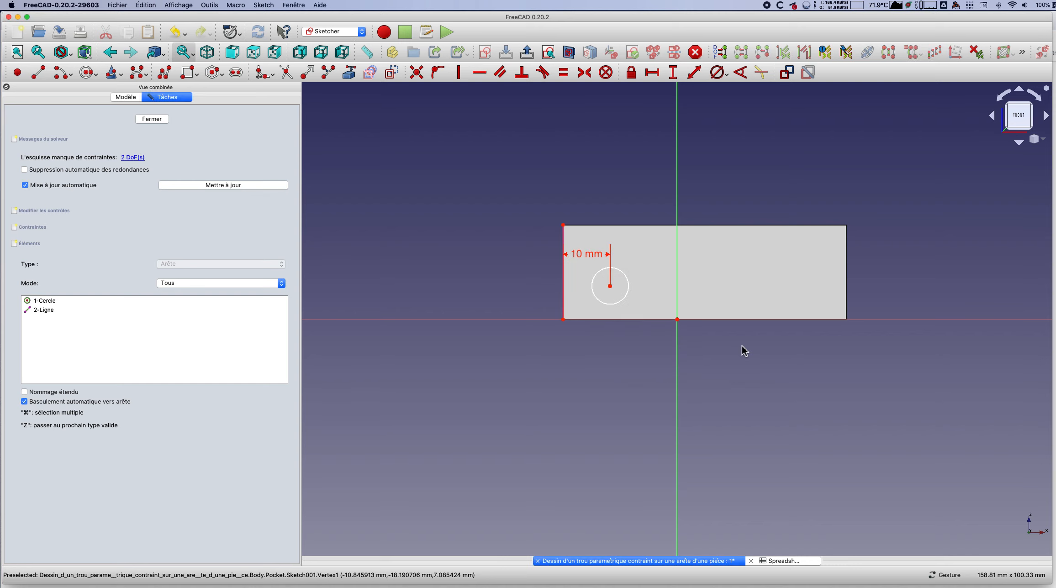
# Step: Close the sketch, orbit to see the hole in the block, and tile the 3D view beside the spreadsheet
pyautogui.click(150, 118)
pyautogui.moveTo(766, 397); pyautogui.dragTo(601, 365)
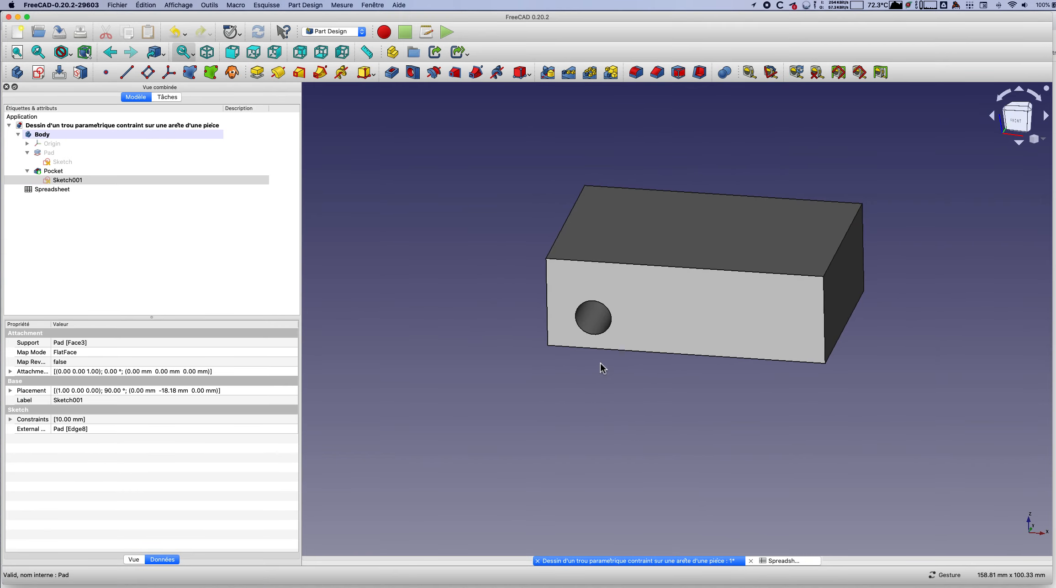
pyautogui.click(368, 8)
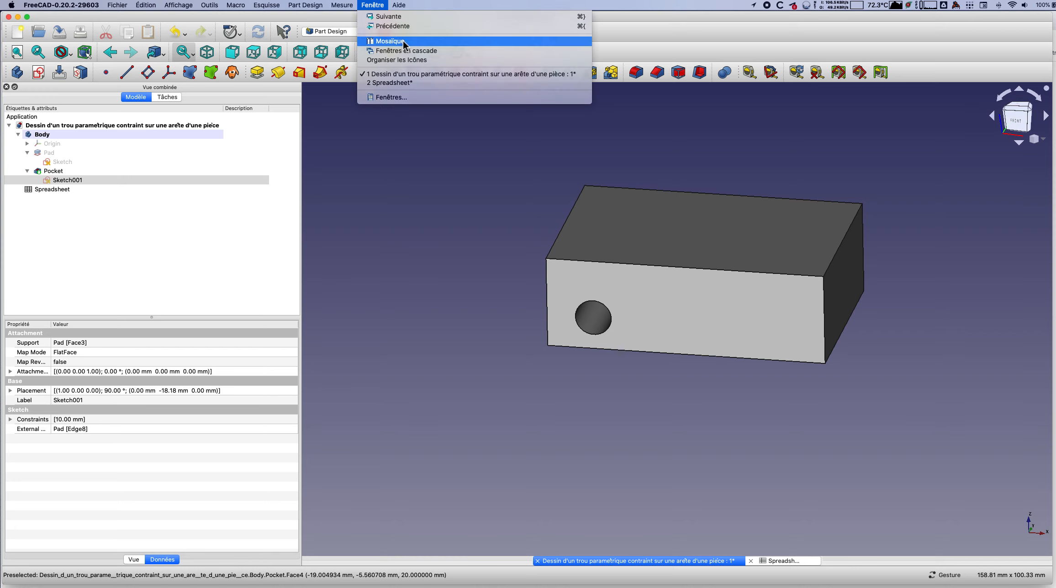
pyautogui.click(382, 41)
# Step: Test the hole's position with rec_long at 70, 50 and 30 in the spreadsheet, and restore rec_long to 60
pyautogui.click(787, 161)
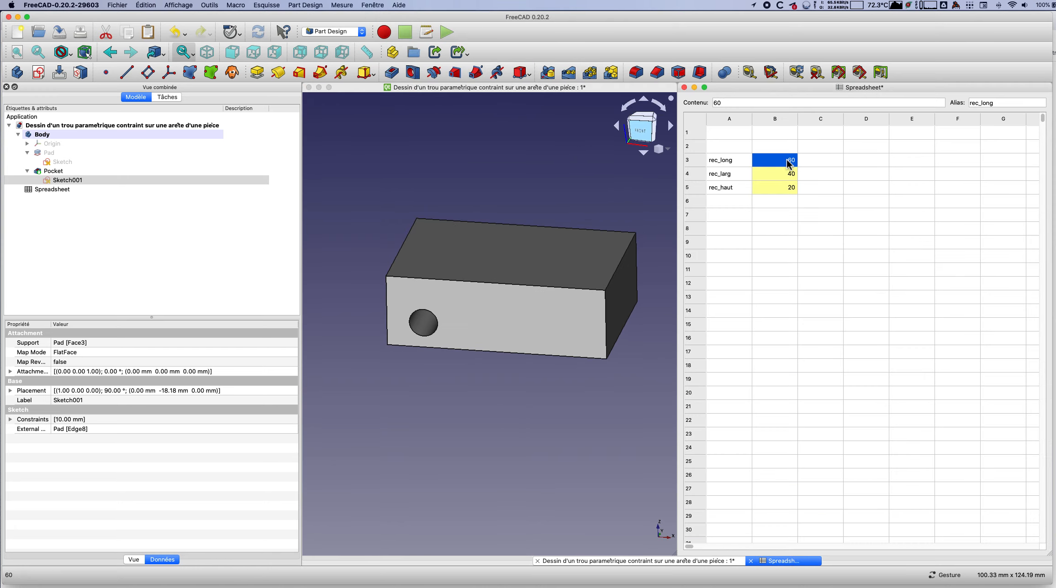
pyautogui.write('7')
pyautogui.press('Return')
pyautogui.click(789, 164)
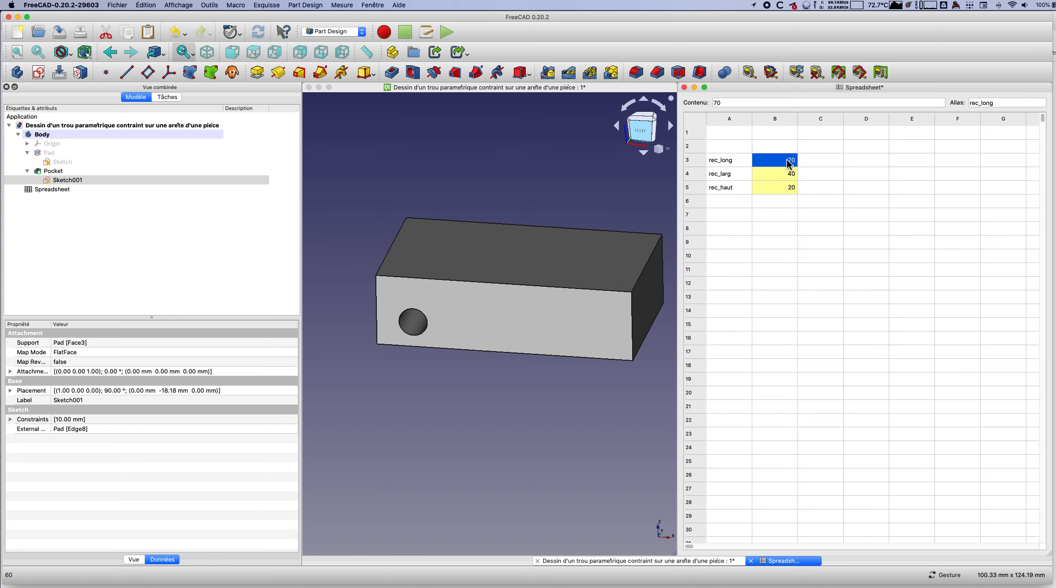
pyautogui.write('50')
pyautogui.press('Return')
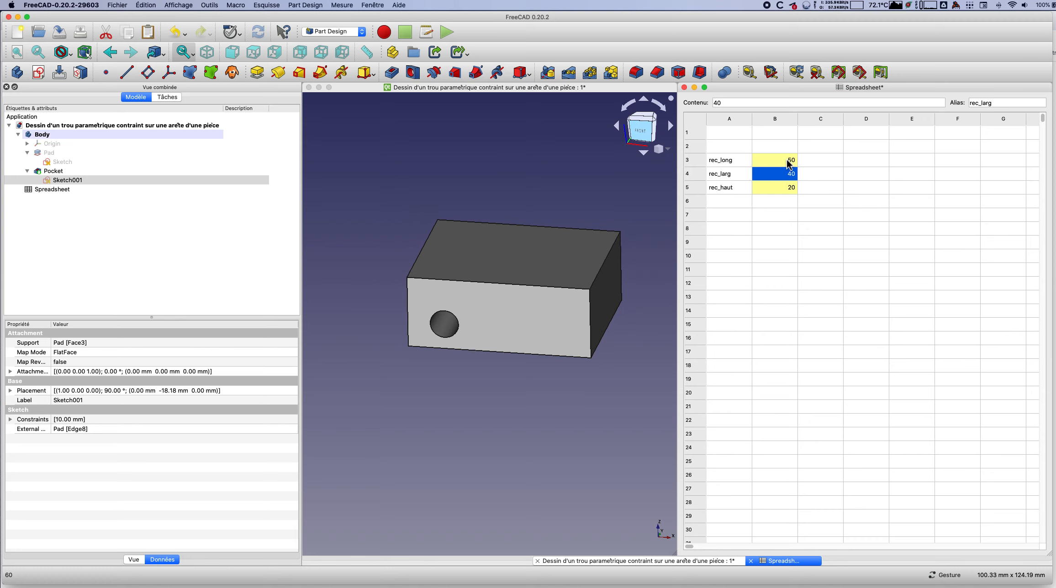
pyautogui.click(788, 163)
pyautogui.write('30')
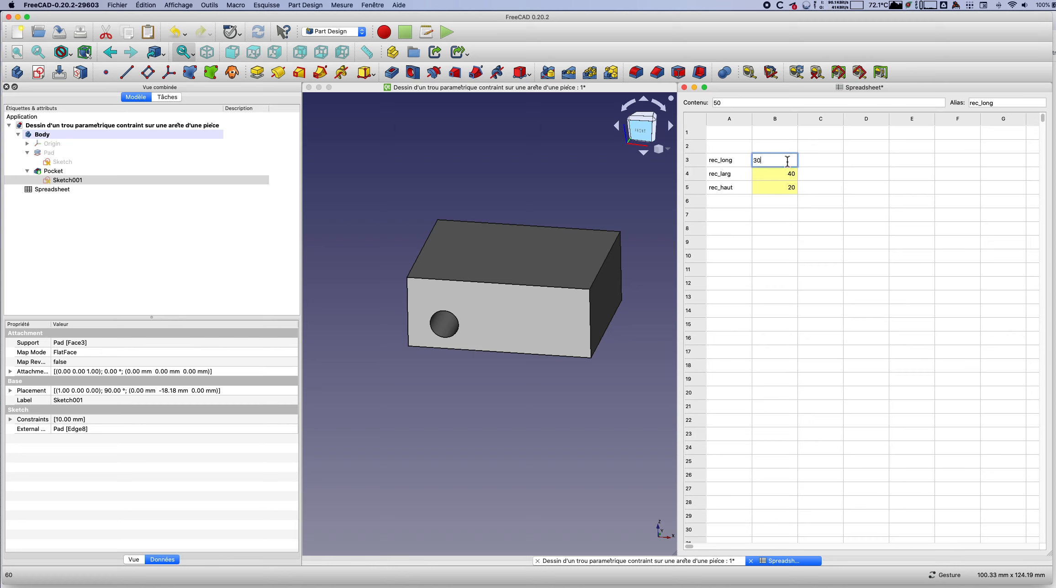
pyautogui.press('Return')
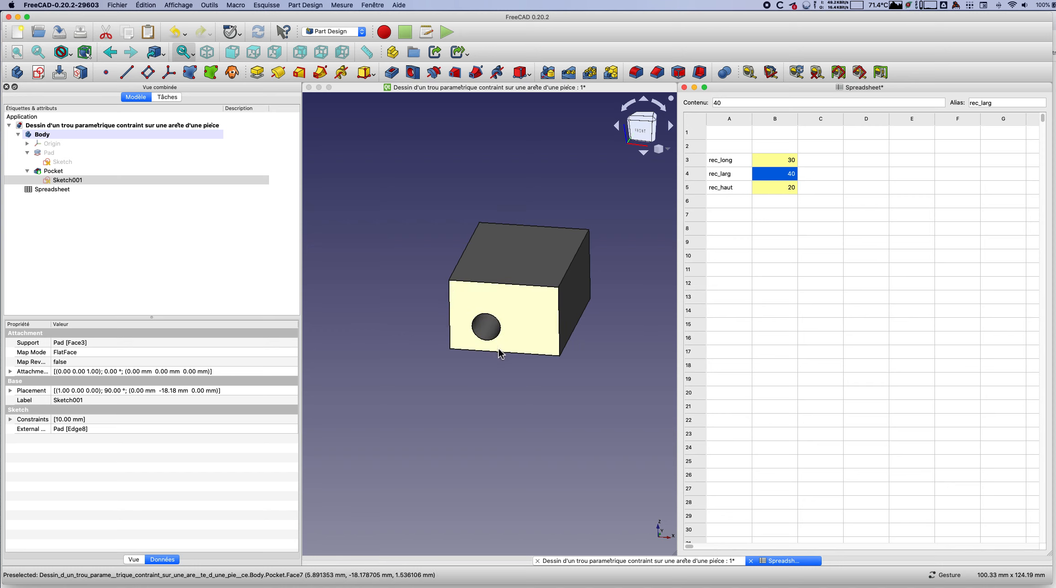
pyautogui.click(786, 161)
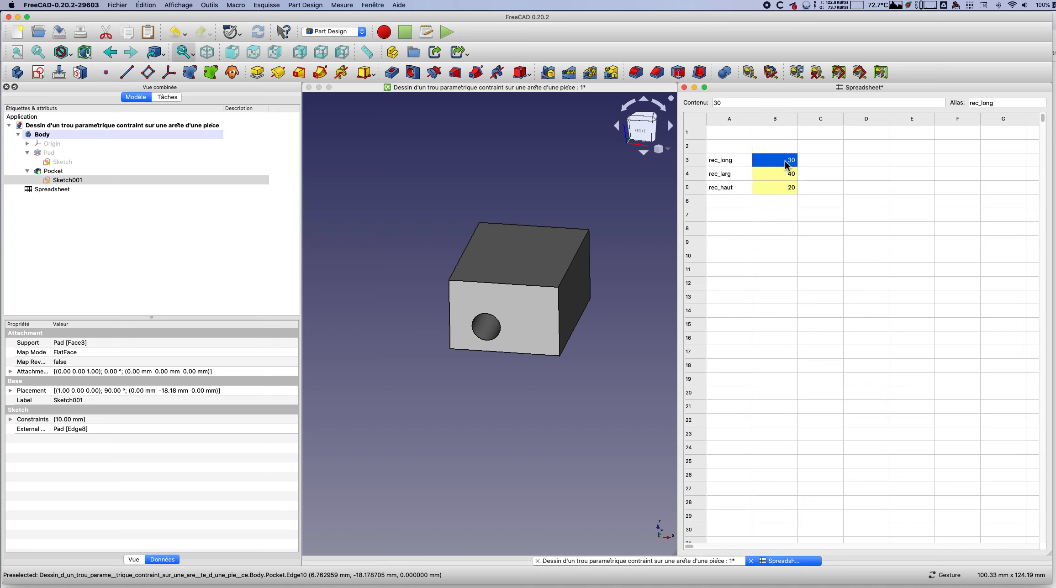
pyautogui.write('60')
pyautogui.press('Return')
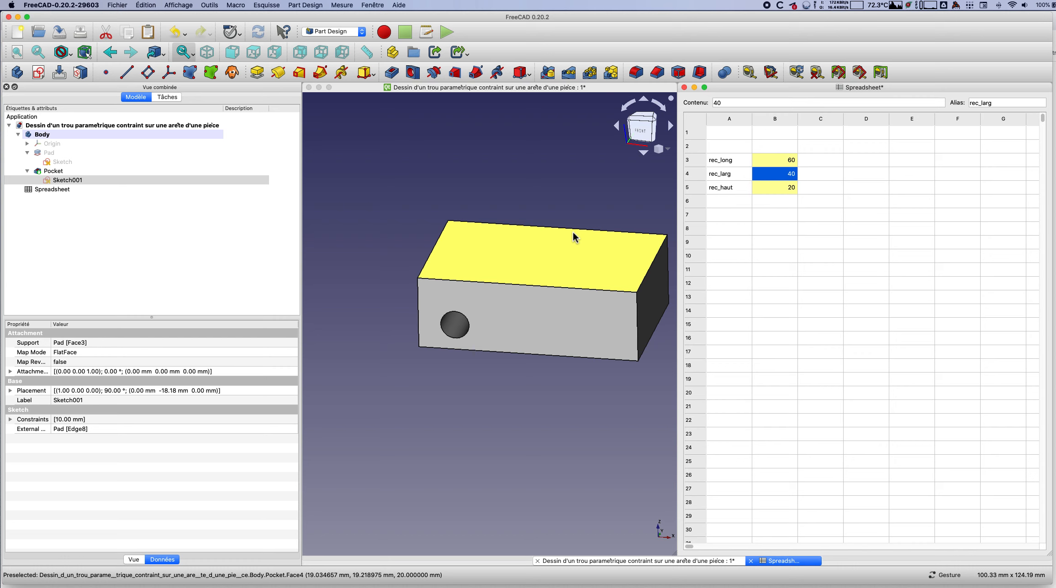
# Step: Reopen the pocket's Sketch001 for editing and start the external geometry tool
pyautogui.scroll(-1, 568, 425)
pyautogui.moveTo(567, 425); pyautogui.dragTo(507, 412, button='right')
pyautogui.moveTo(507, 412)
pyautogui.mouseDown()
pyautogui.moveTo(510, 433)
pyautogui.moveTo(629, 433)
pyautogui.moveTo(534, 415)
pyautogui.moveTo(511, 391)
pyautogui.moveTo(502, 330)
pyautogui.moveTo(492, 410)
pyautogui.moveTo(505, 393)
pyautogui.mouseUp()
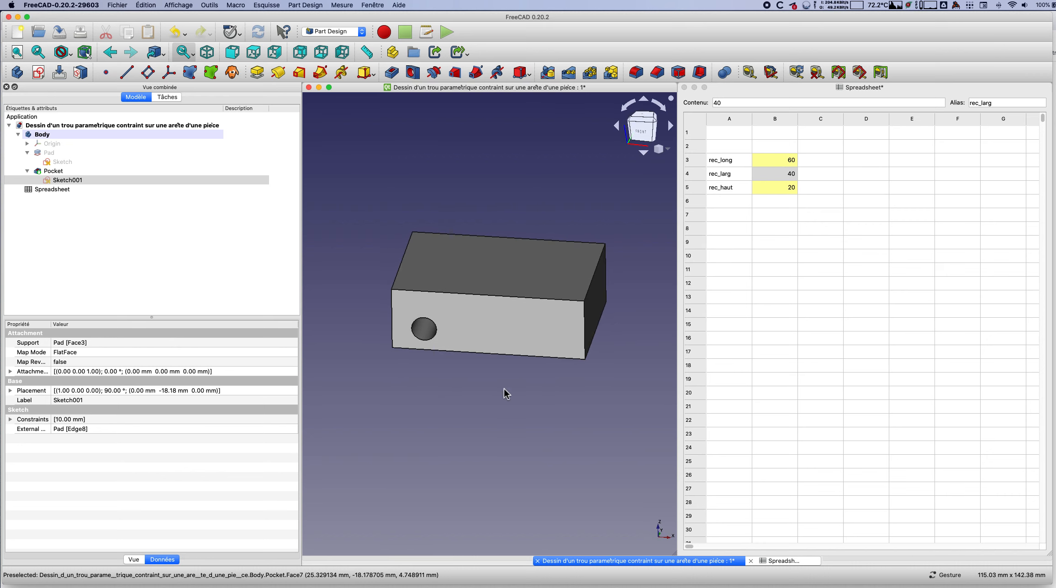
pyautogui.doubleClick(67, 181)
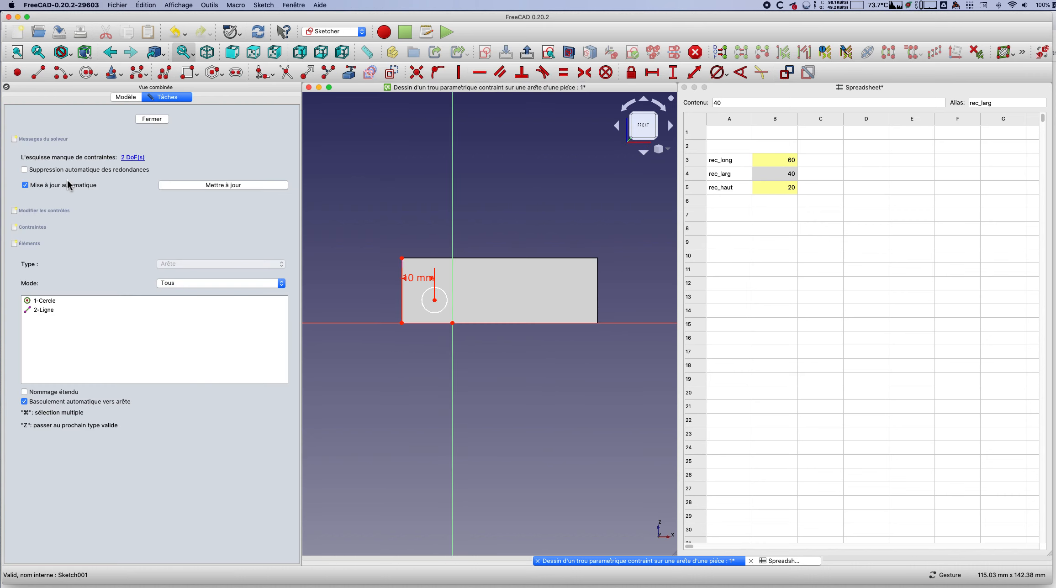
pyautogui.click(349, 78)
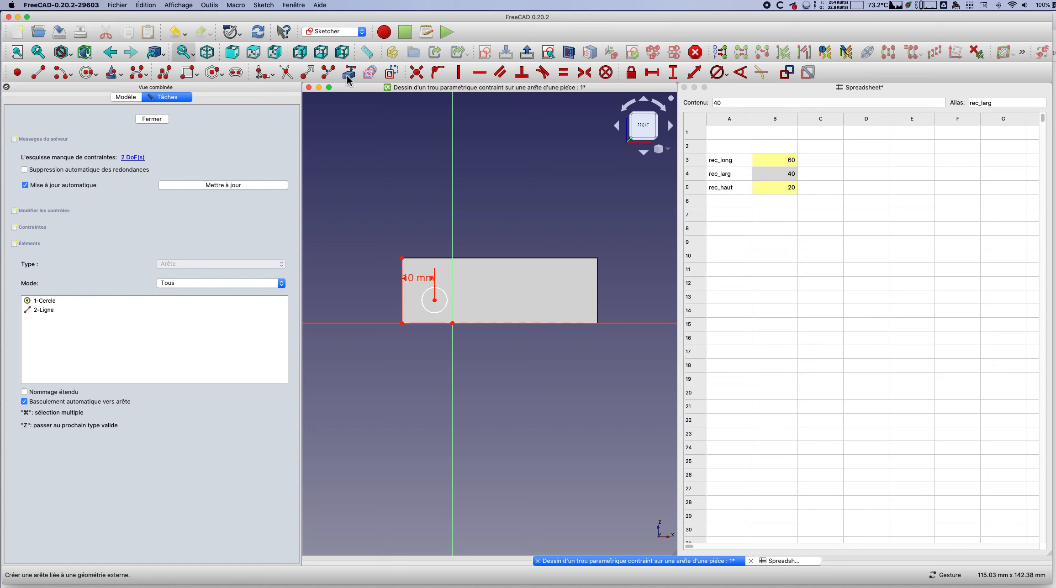